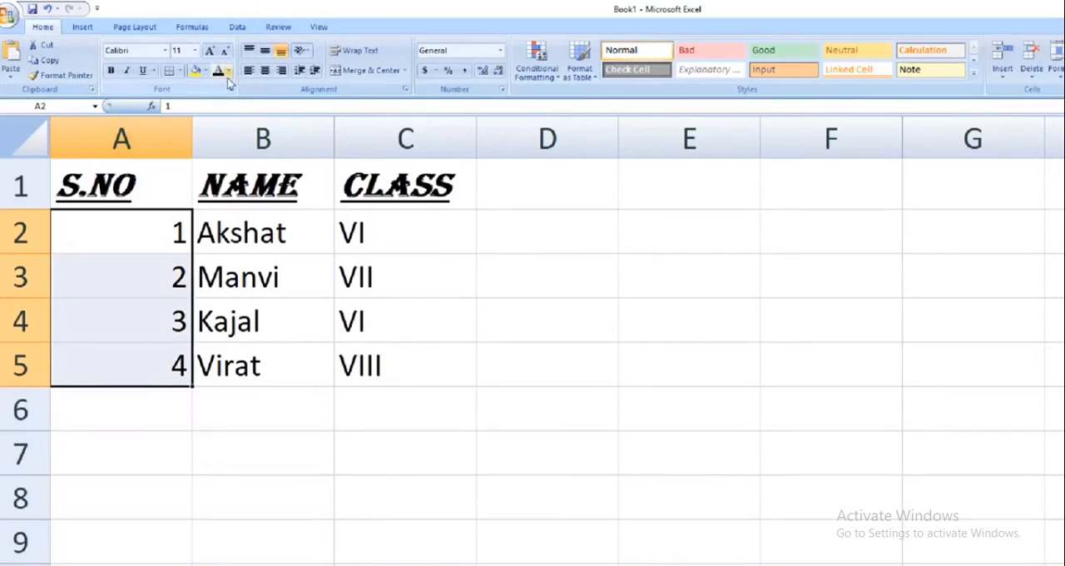
Colour the serial numbers in A2:A5 with a dark orange theme font colour
left_click(229, 74)
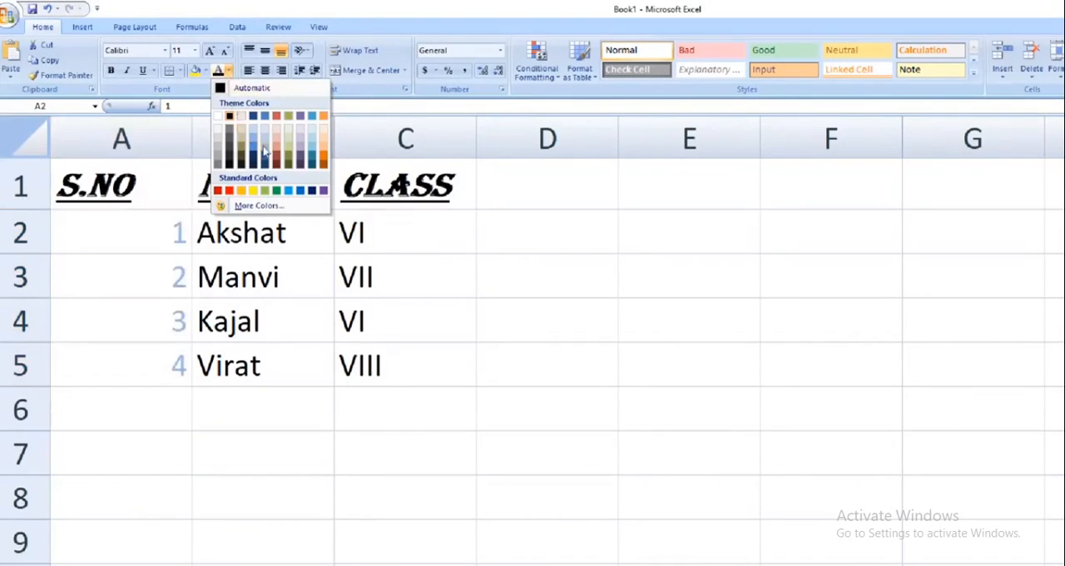
left_click(324, 162)
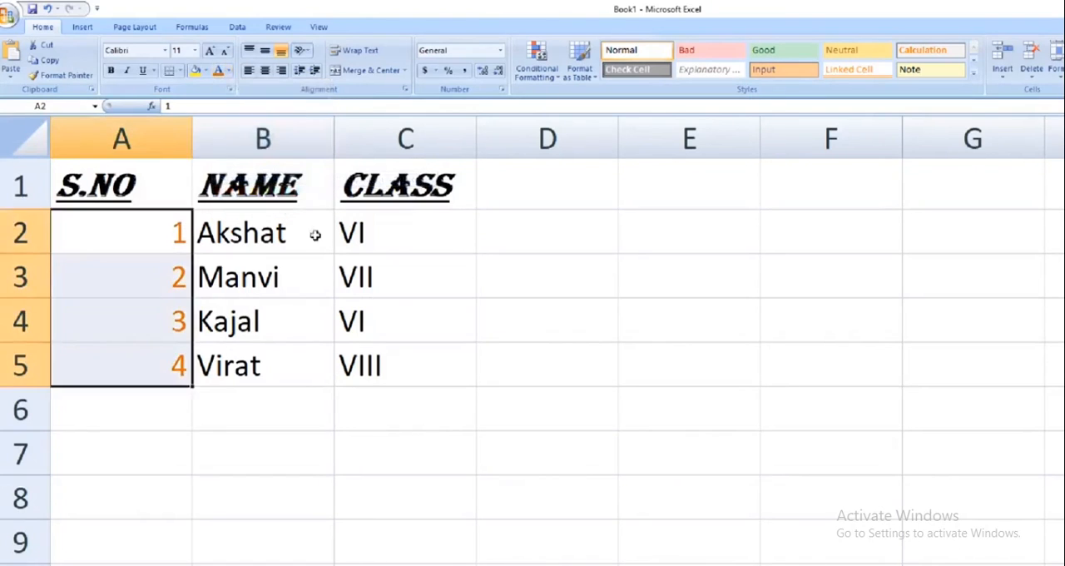
left_click(208, 375)
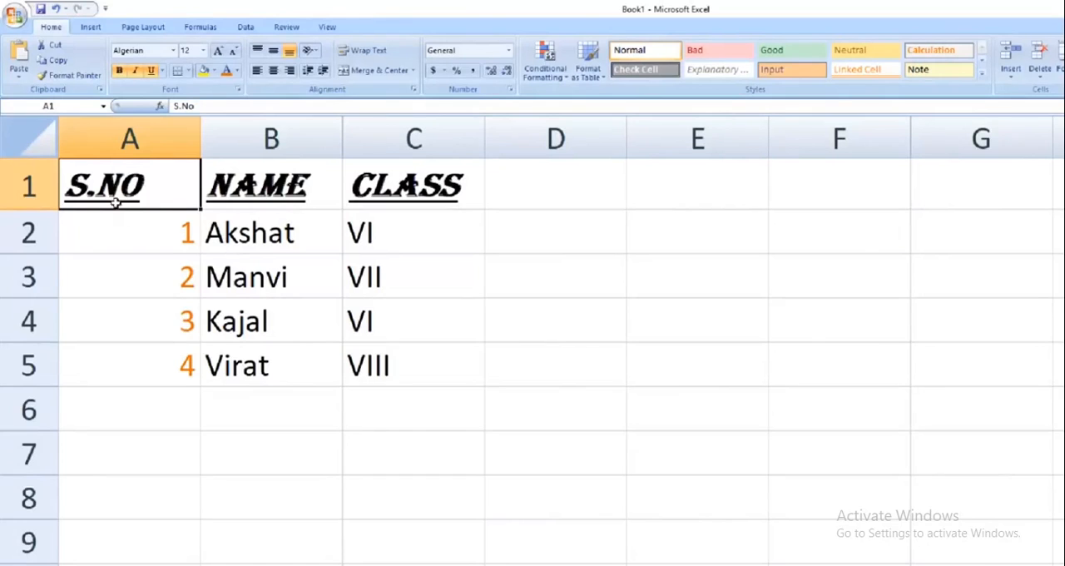
Fill the heading cells A1:C1 with a light olive green theme colour
left_click_drag(108, 186, 411, 179)
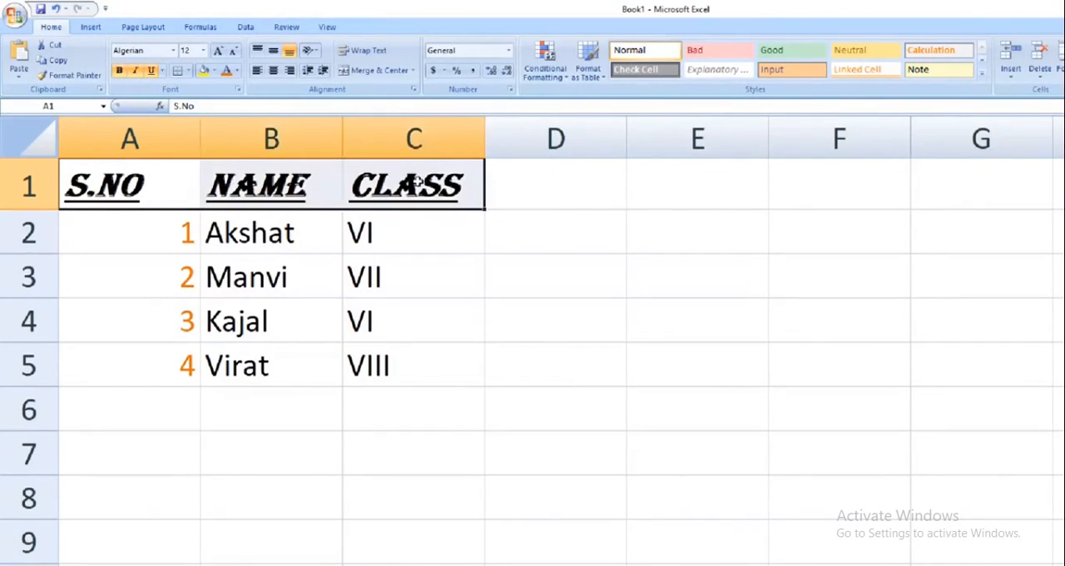
left_click(214, 73)
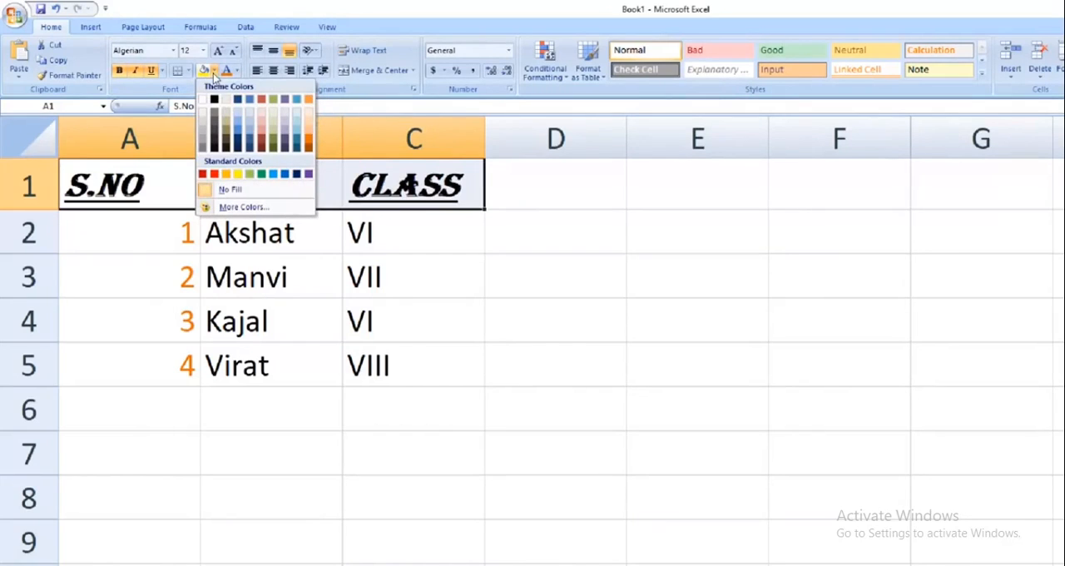
left_click(274, 117)
left_click(536, 332)
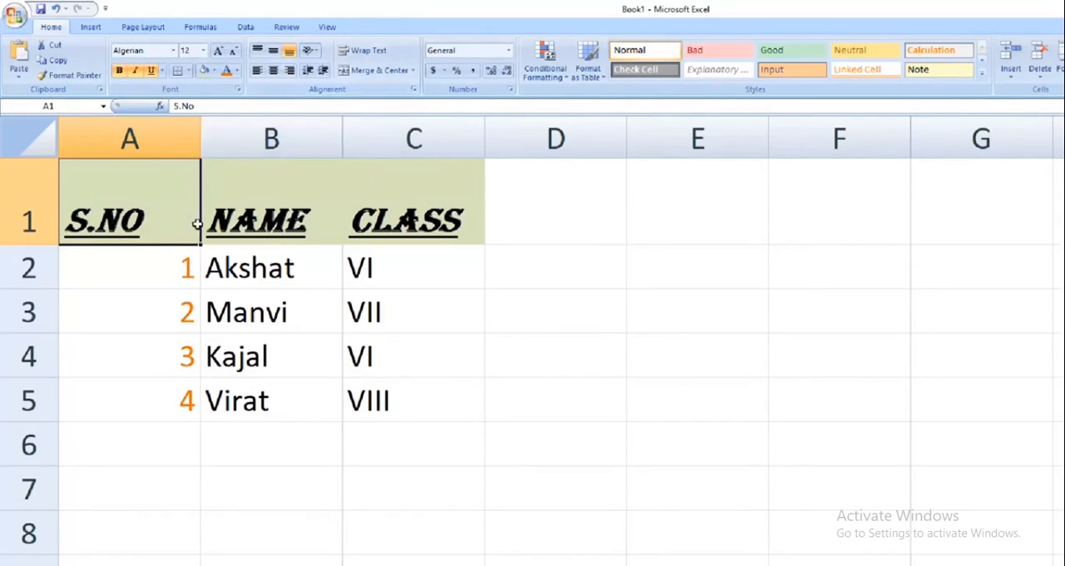
Try right, left, top and bottom alignment on the S.No heading in A1, ending with it centred horizontally and vertically
left_click(289, 70)
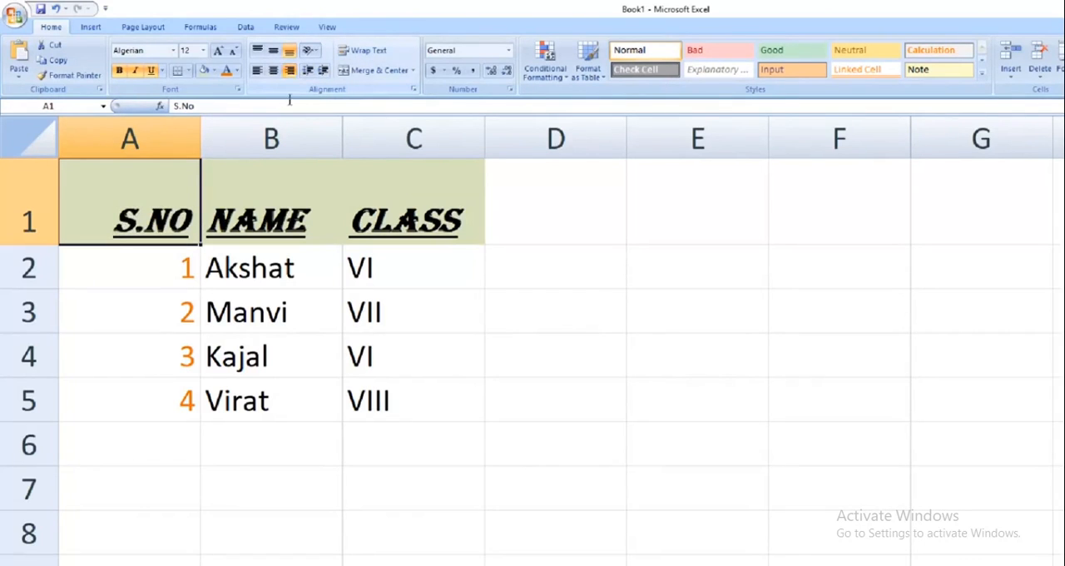
left_click(257, 71)
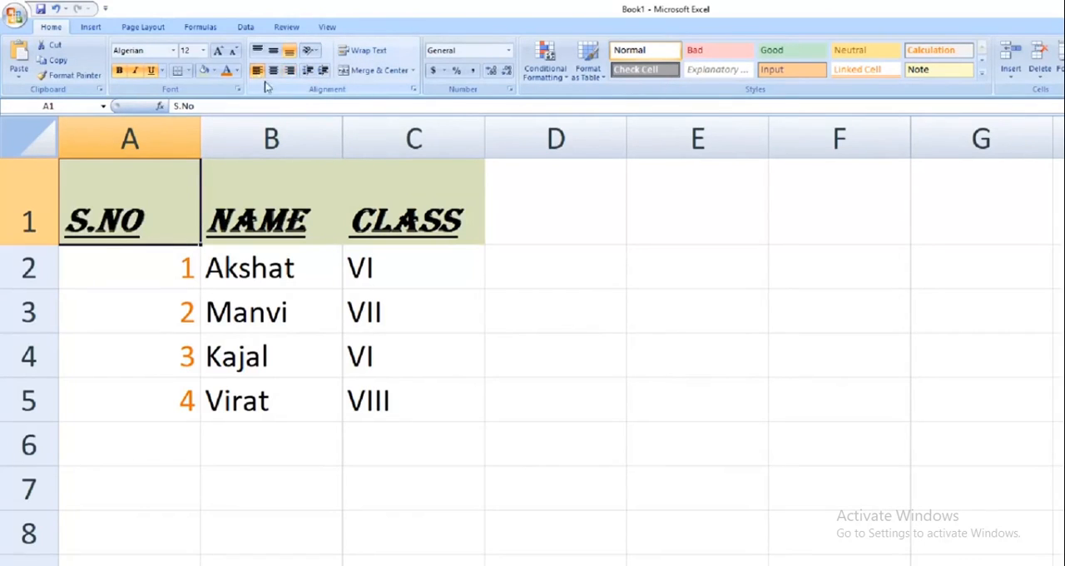
left_click(274, 70)
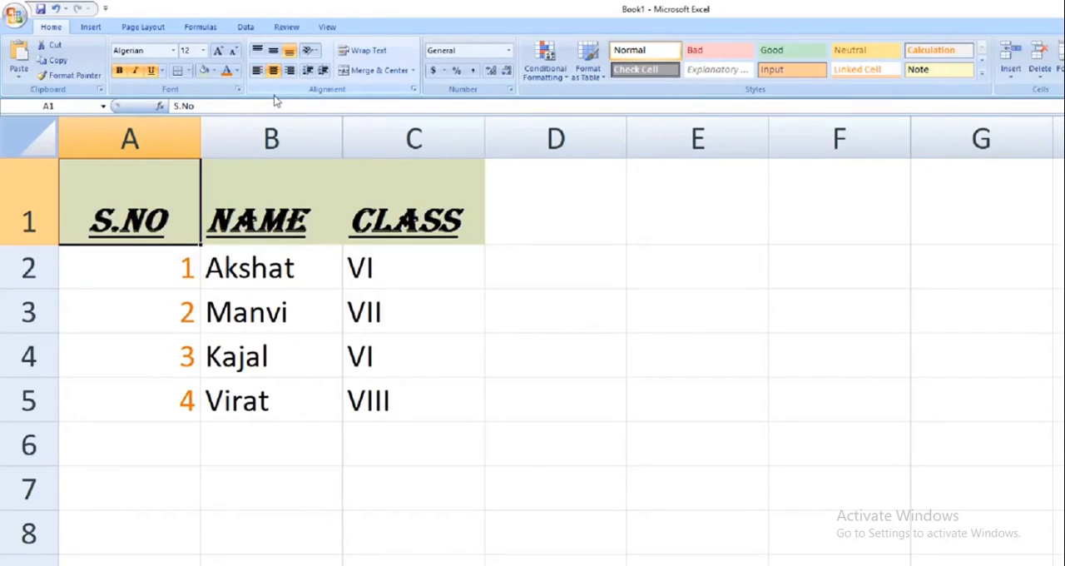
left_click(257, 55)
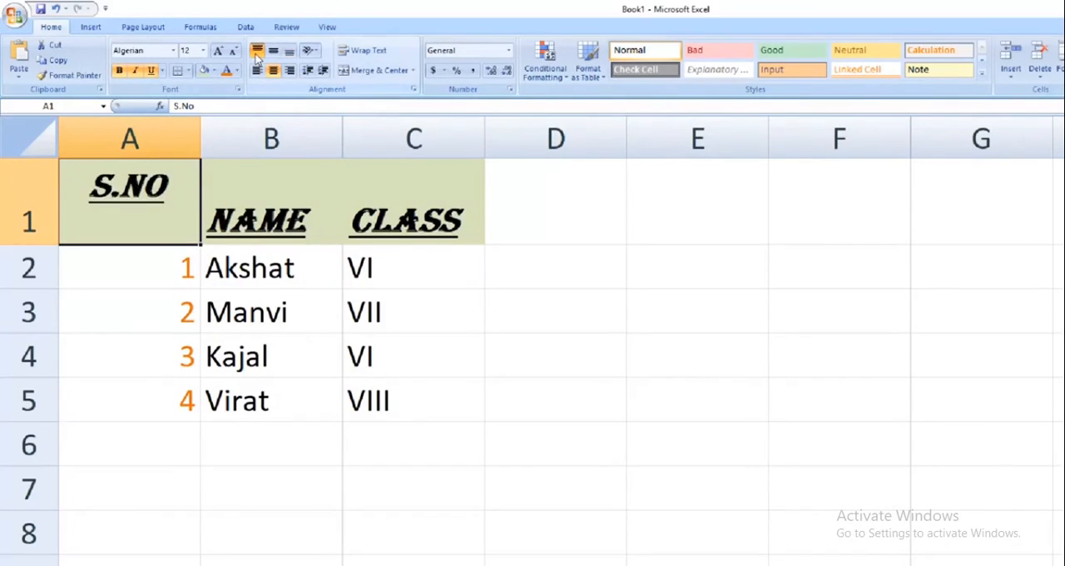
left_click(291, 50)
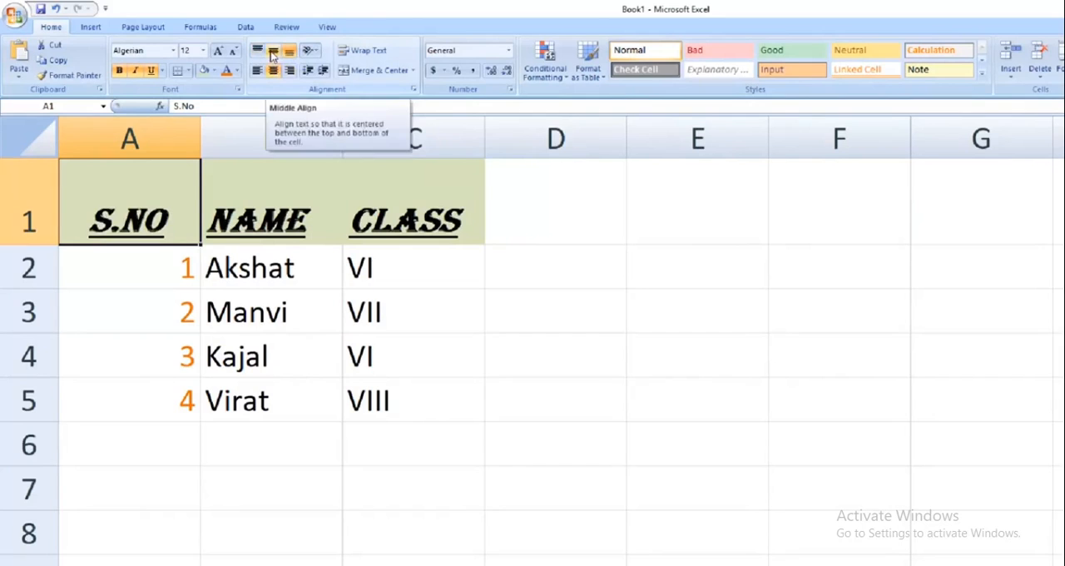
left_click(271, 54)
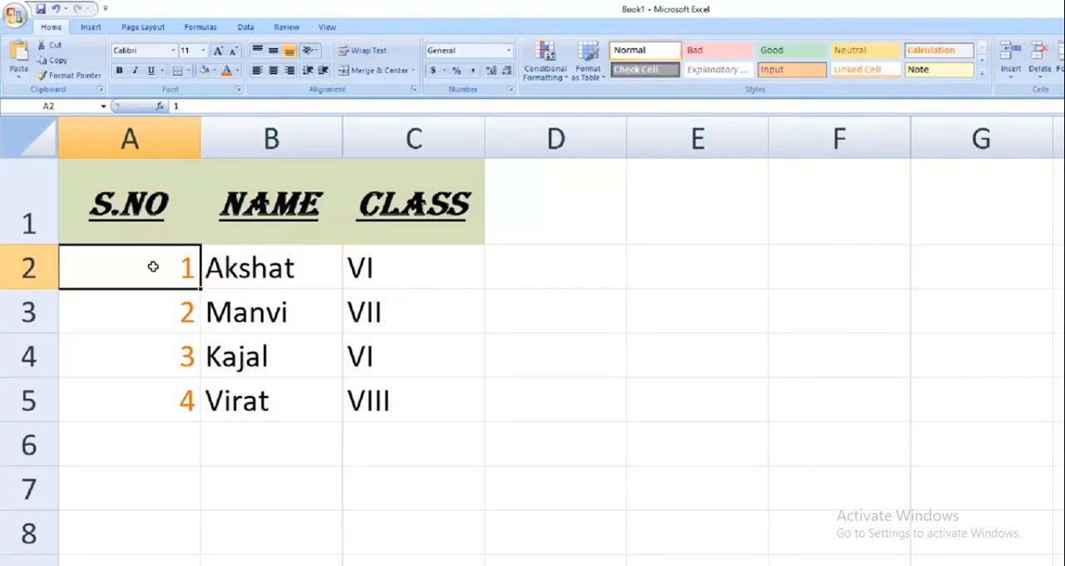
Apply All Borders to the data cells A2:C5
left_click_drag(154, 267, 401, 415)
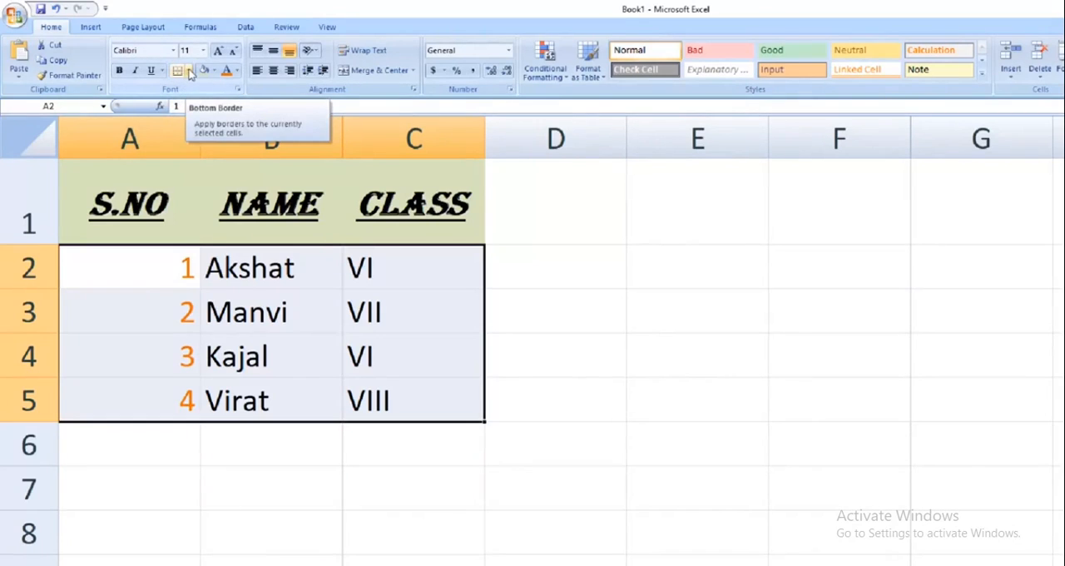
left_click(189, 71)
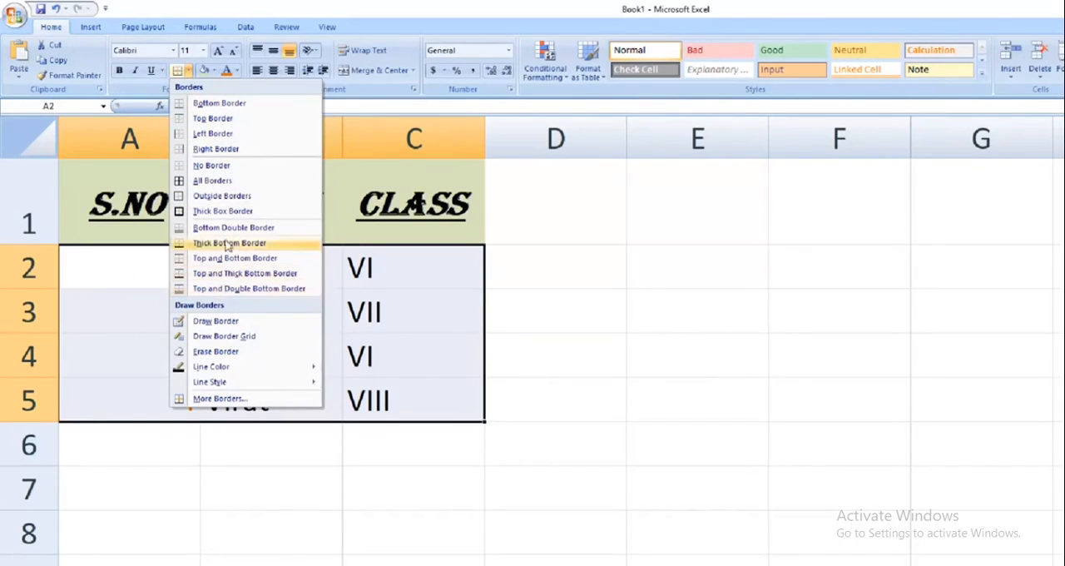
left_click(237, 185)
left_click(694, 300)
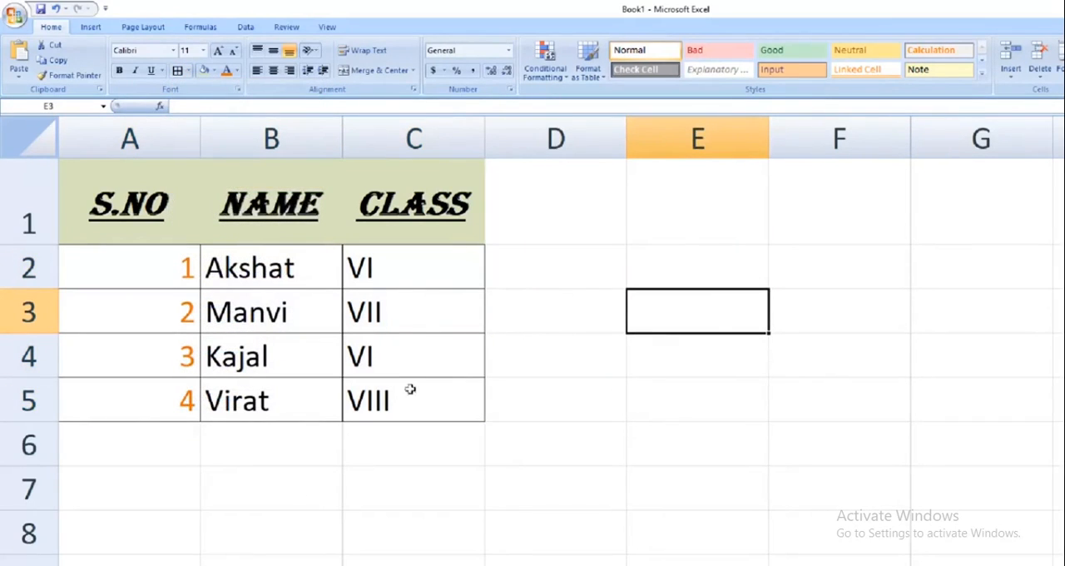
Remove all borders from the data cells A2:C5
left_click_drag(130, 248, 388, 404)
left_click(188, 71)
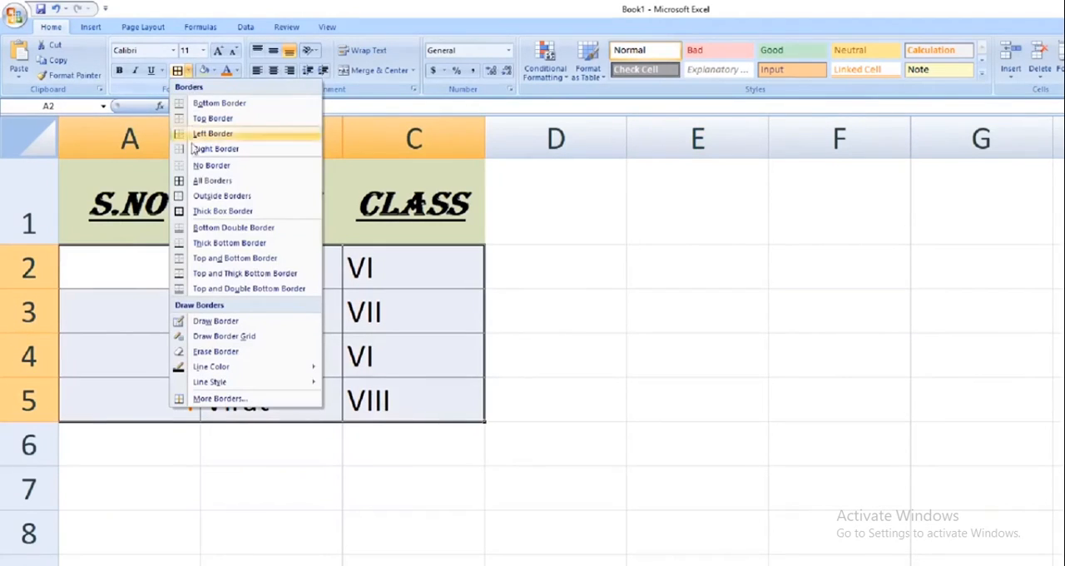
left_click(213, 166)
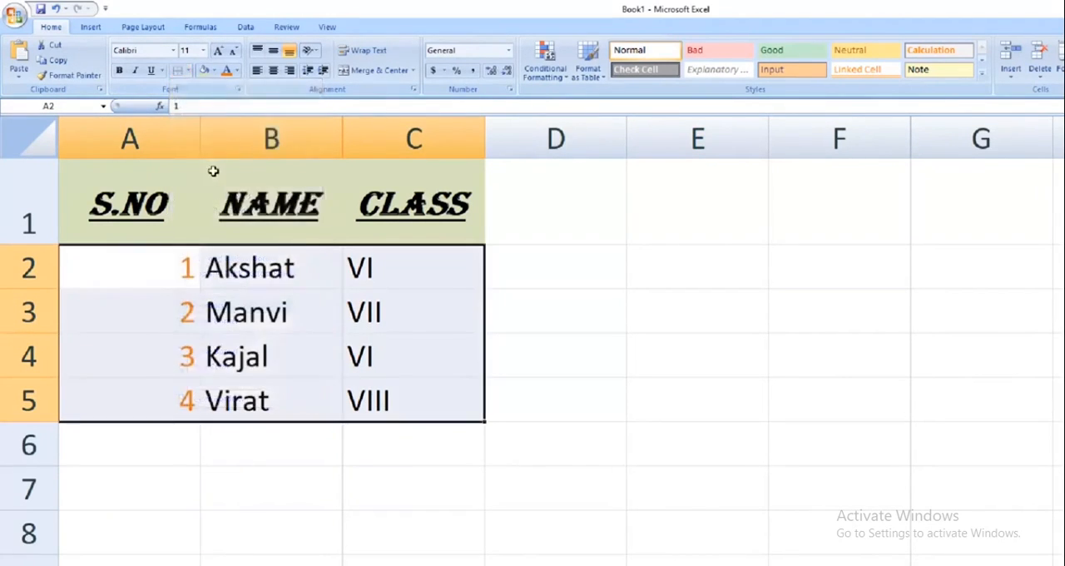
left_click(733, 301)
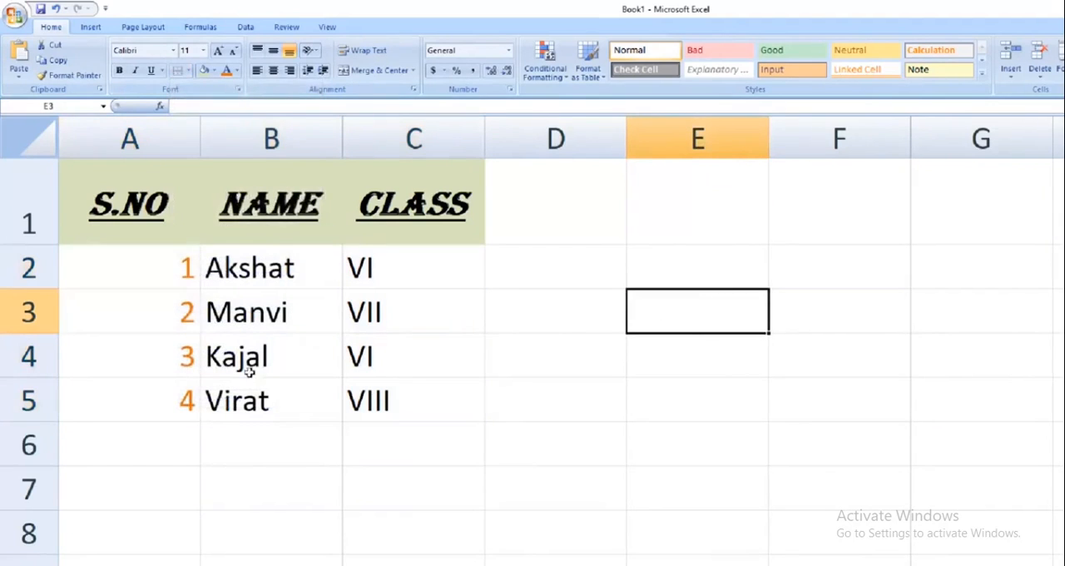
Apply a Thick Box Border around the data range A2:C5
left_click_drag(172, 263, 383, 428)
left_click_drag(193, 266, 360, 399)
left_click(189, 72)
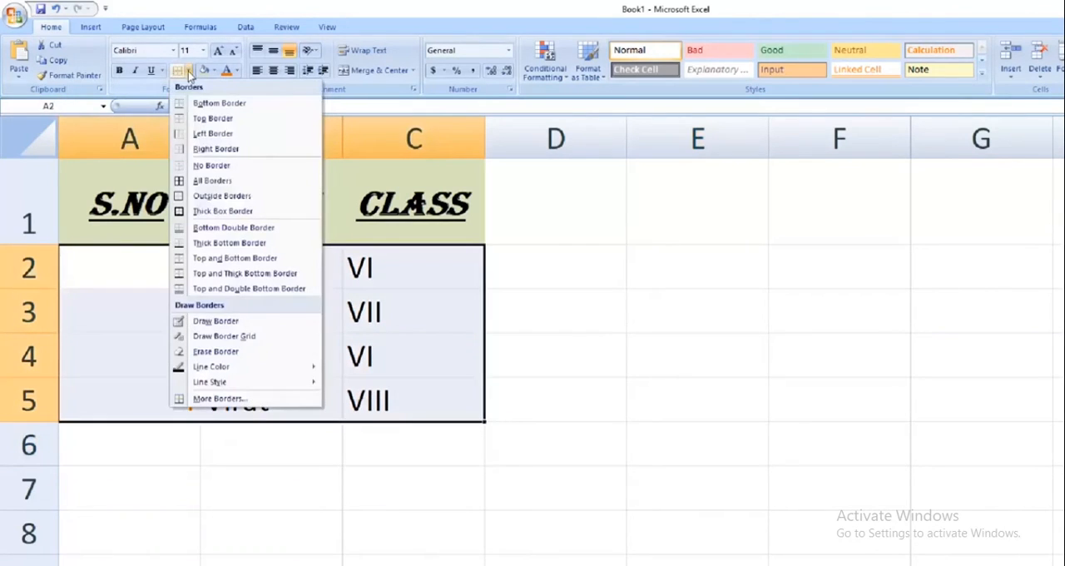
left_click(256, 215)
left_click(807, 262)
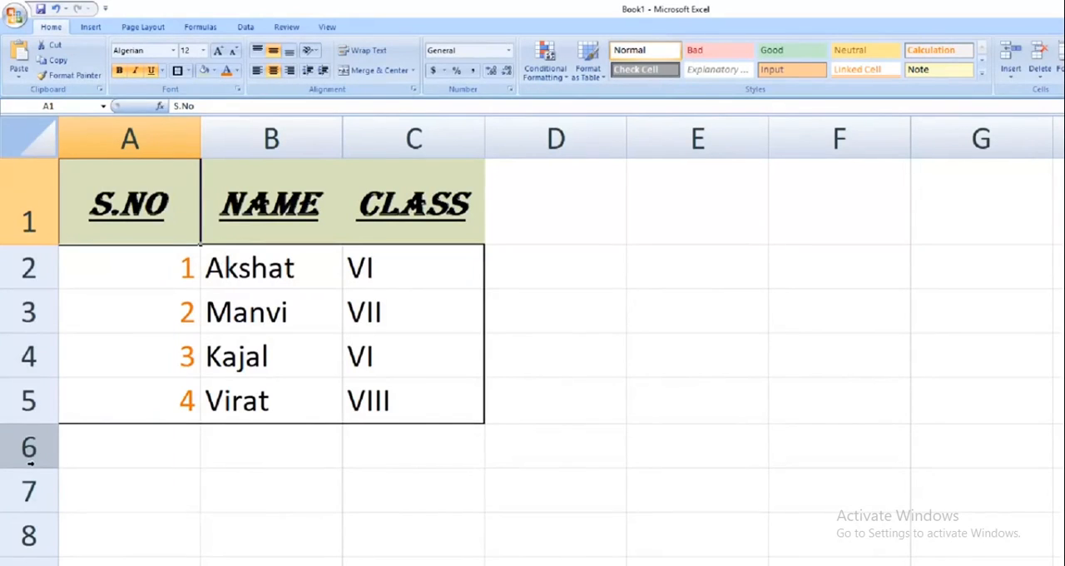
Select rows 3 through 5 as one block, and reselect only the non-adjacent rows 3 and 5
left_click(11, 311)
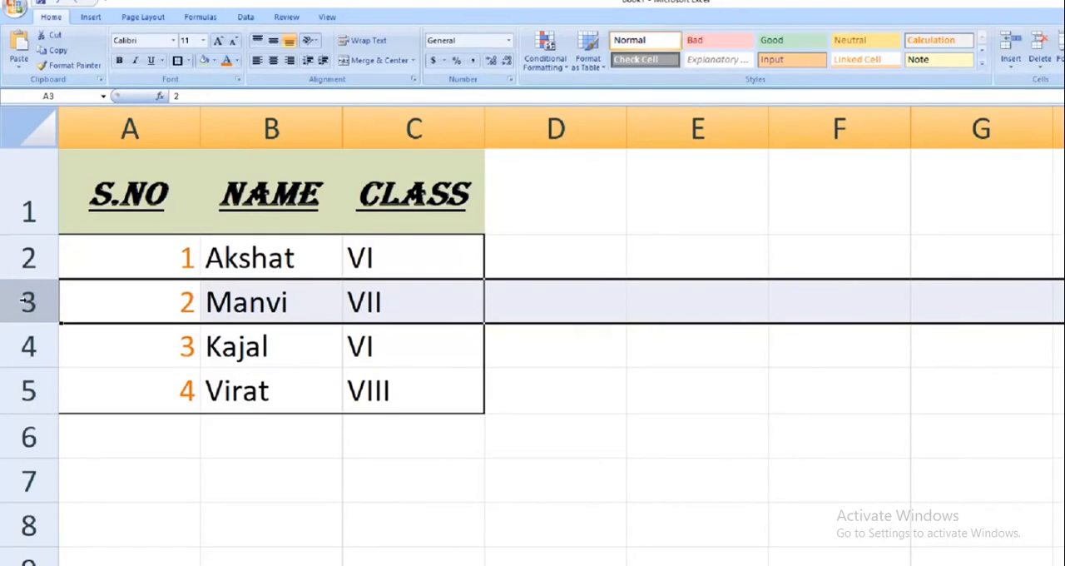
left_click(28, 391, "shift")
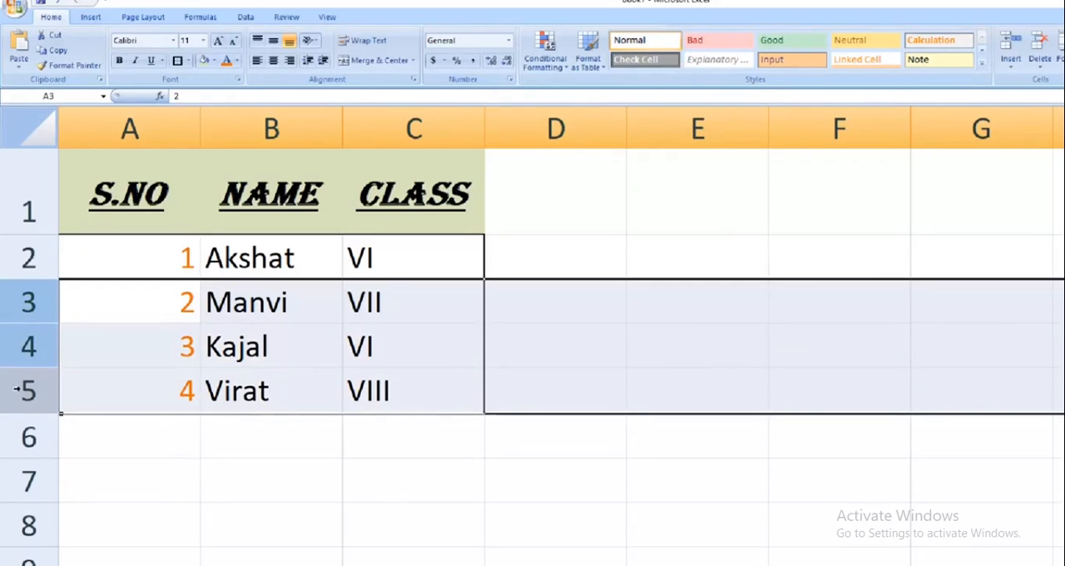
left_click(27, 301)
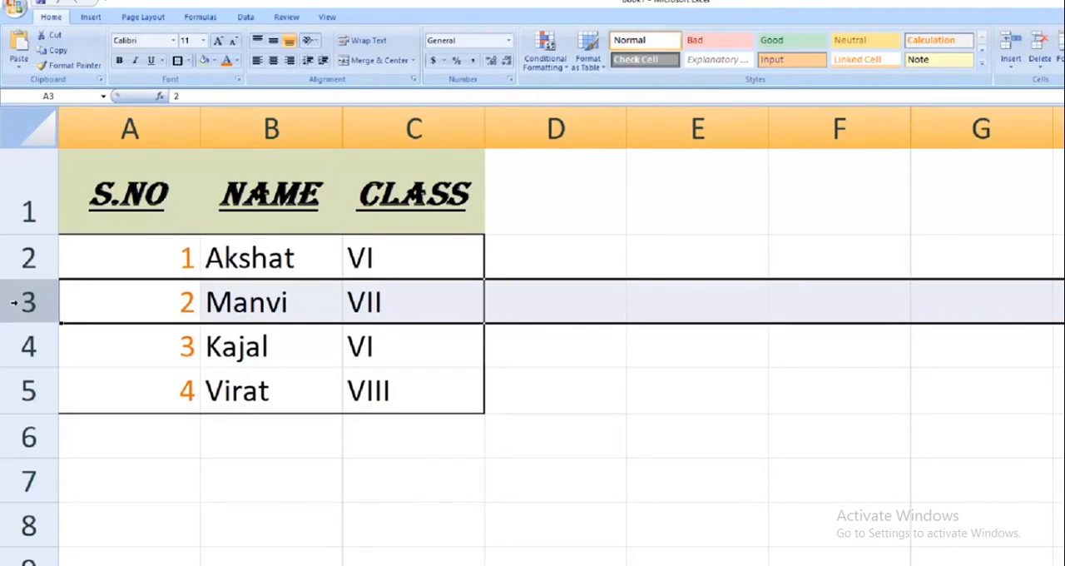
left_click(15, 390, "ctrl")
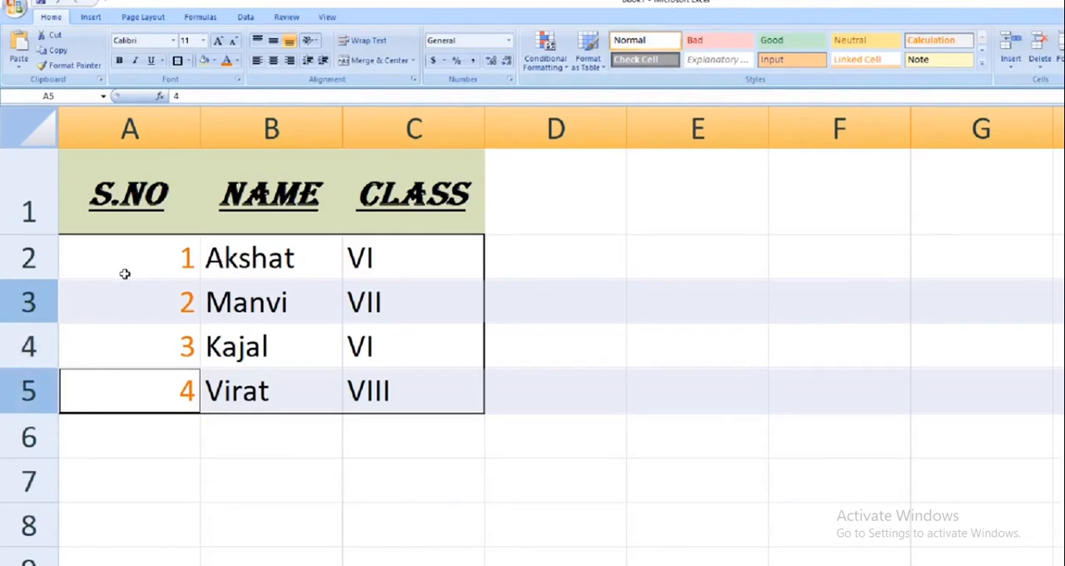
Select the whole of column C and of column F
left_click(431, 123)
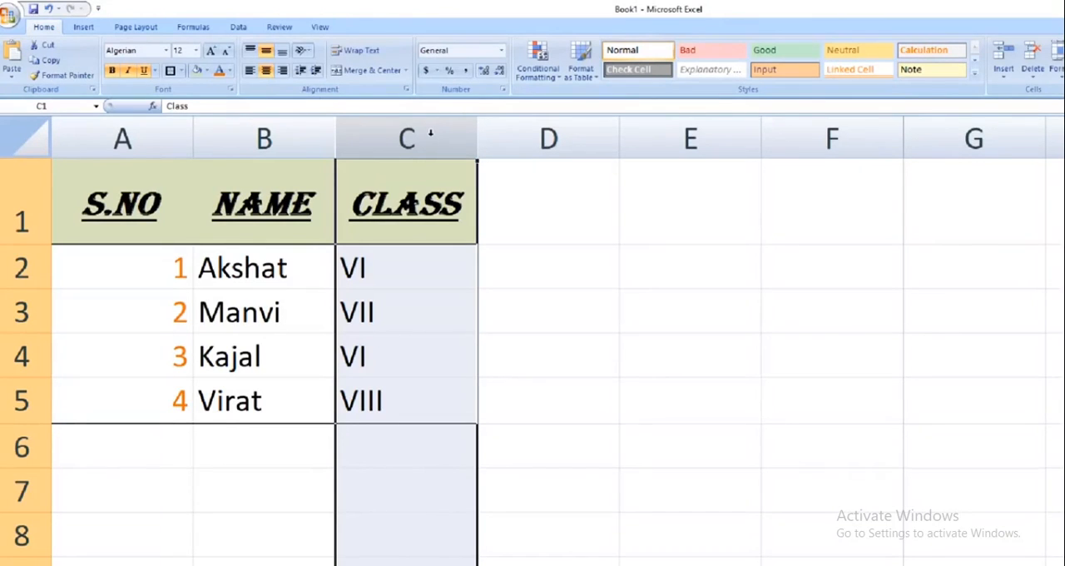
left_click(823, 129, "shift")
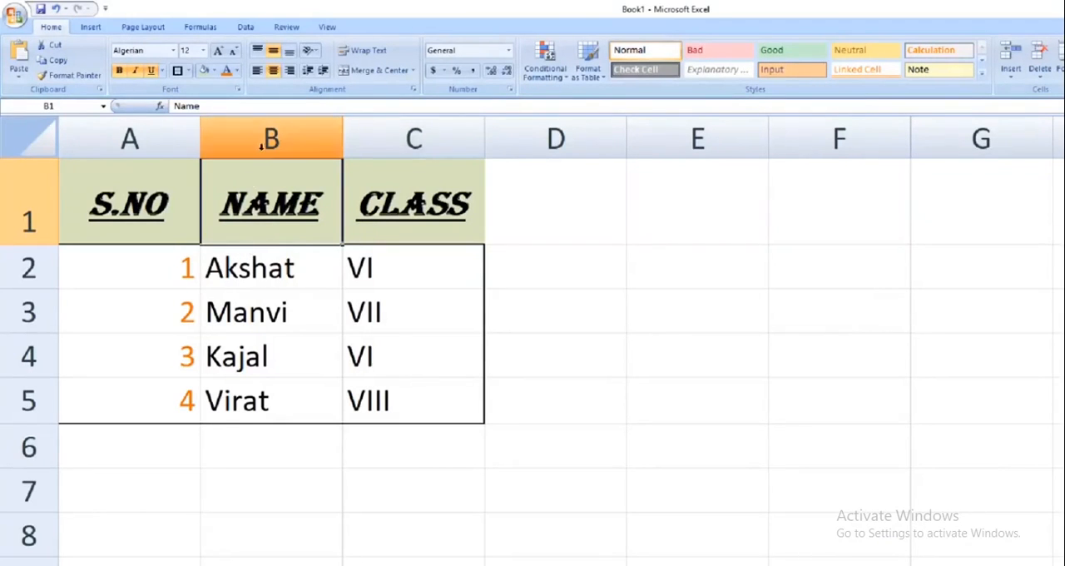
Narrow column B until its contents are cut off, and widen it beyond its original width
left_click(288, 135)
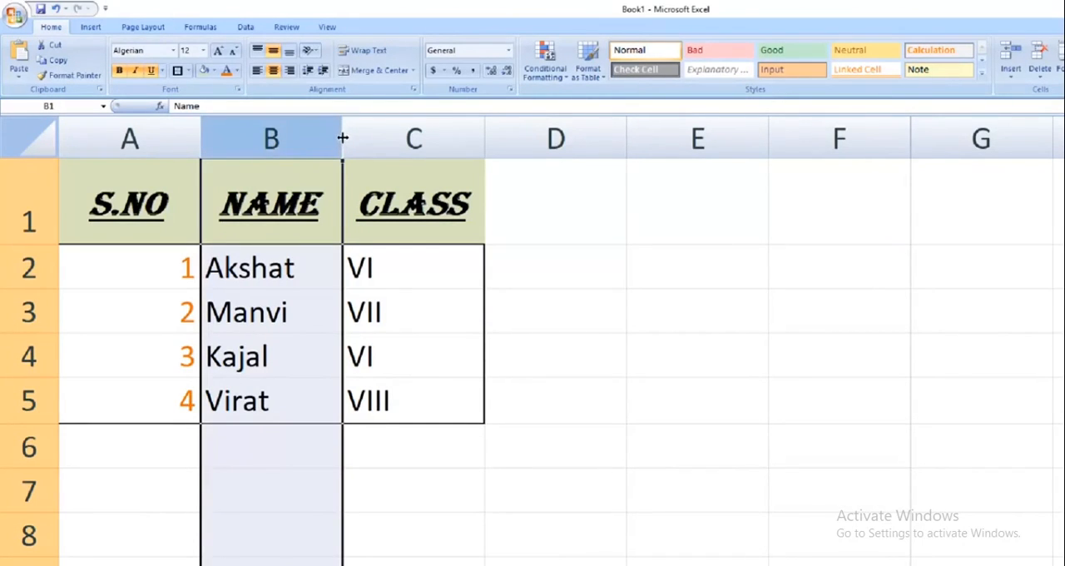
left_click_drag(342, 138, 273, 147)
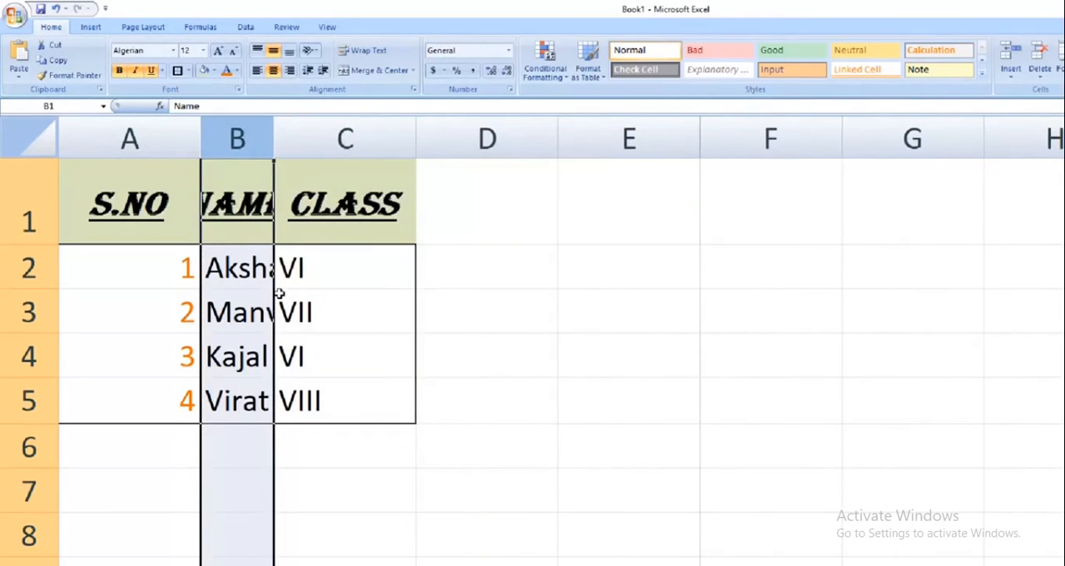
left_click_drag(276, 135, 387, 144)
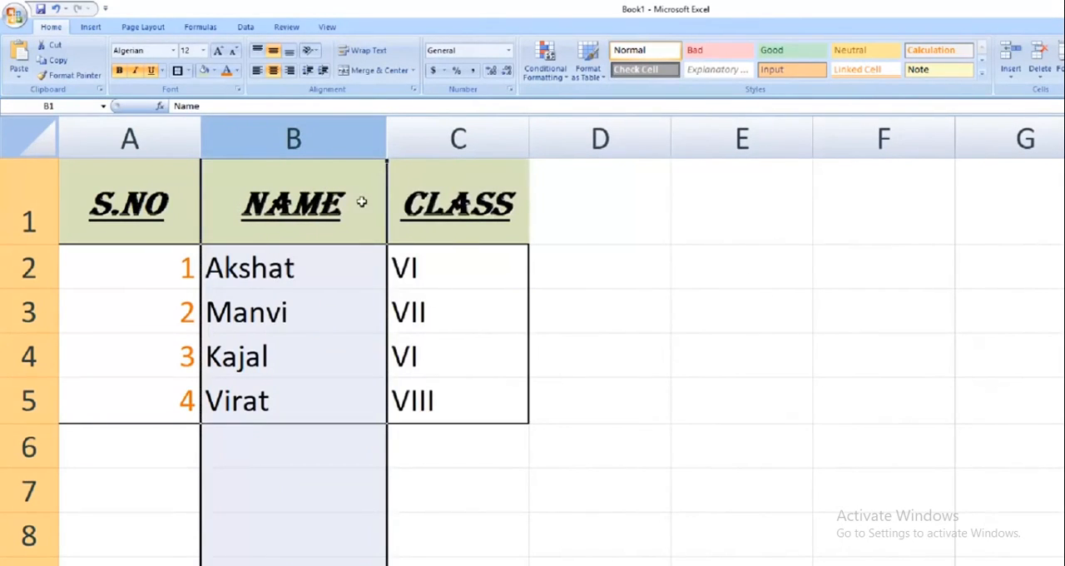
Shrink the heading row 1 to about the height of its text, and make it taller again
left_click(30, 203)
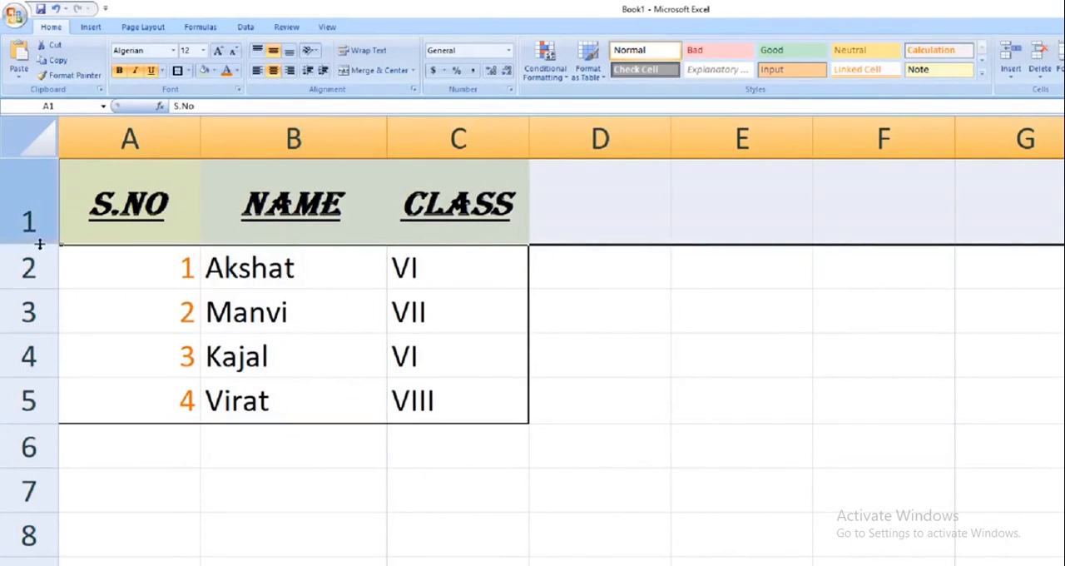
left_click_drag(40, 244, 39, 204)
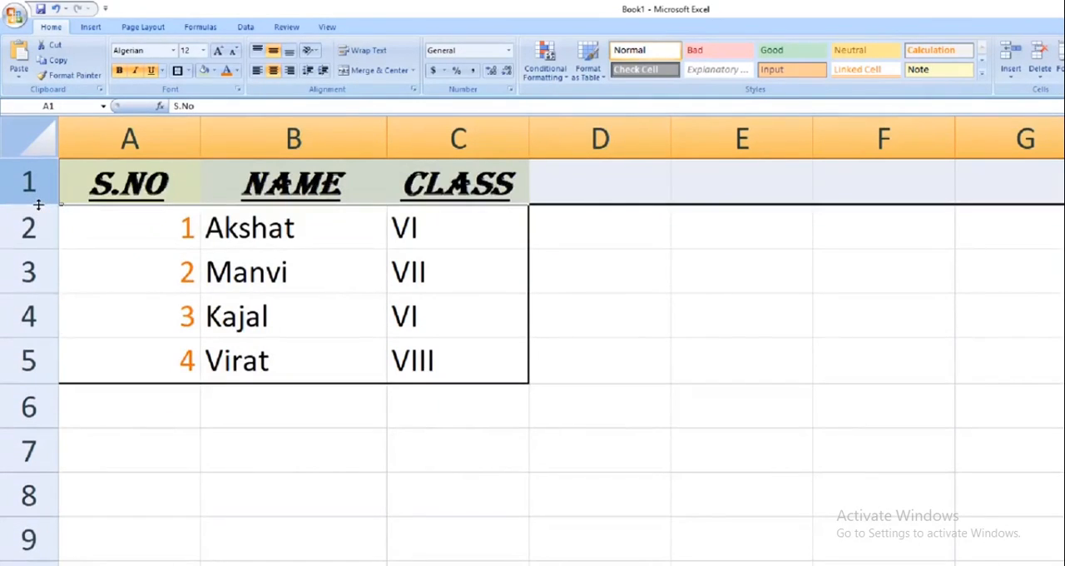
left_click_drag(38, 204, 45, 246)
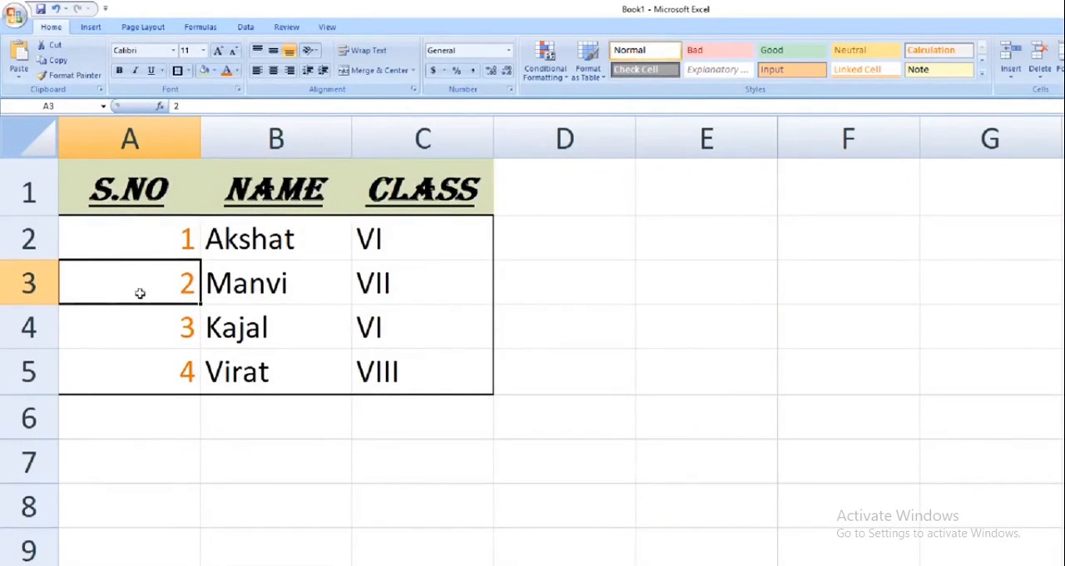
Insert one blank sheet row above row 3, between serial numbers 1 and 2
left_click_drag(178, 283, 392, 274)
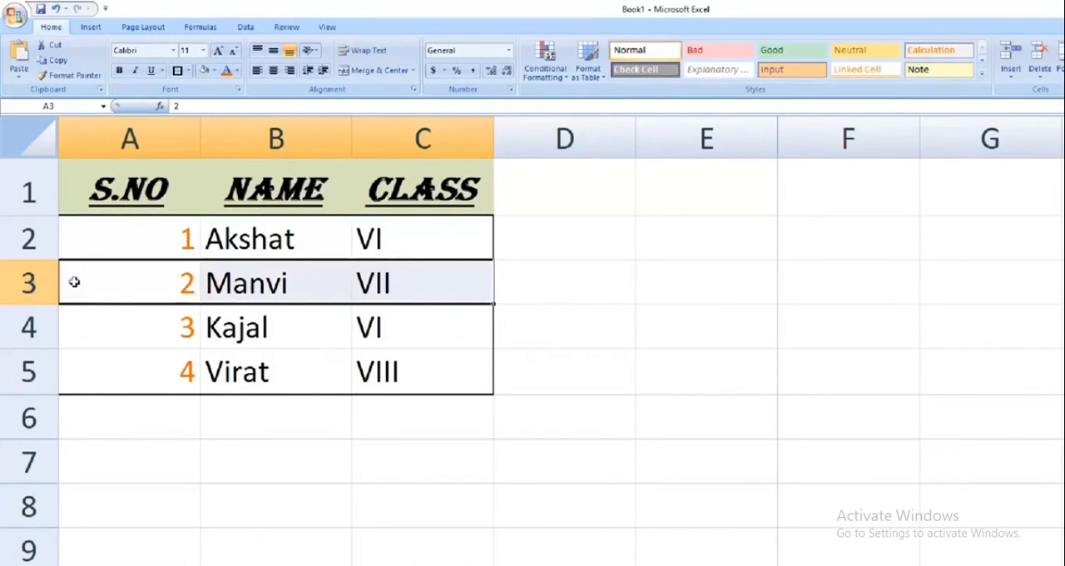
left_click(117, 290)
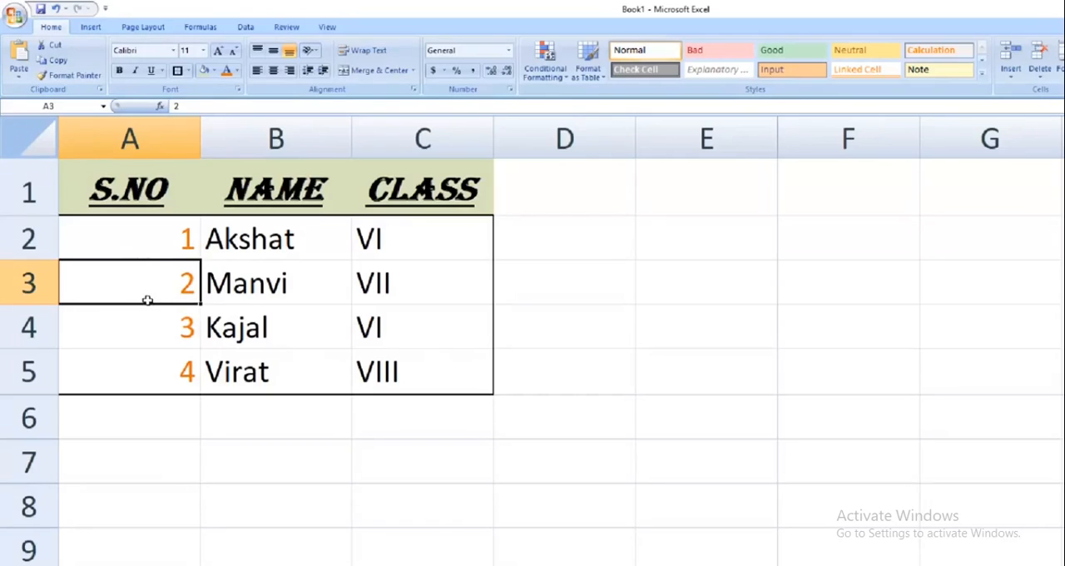
left_click(37, 284)
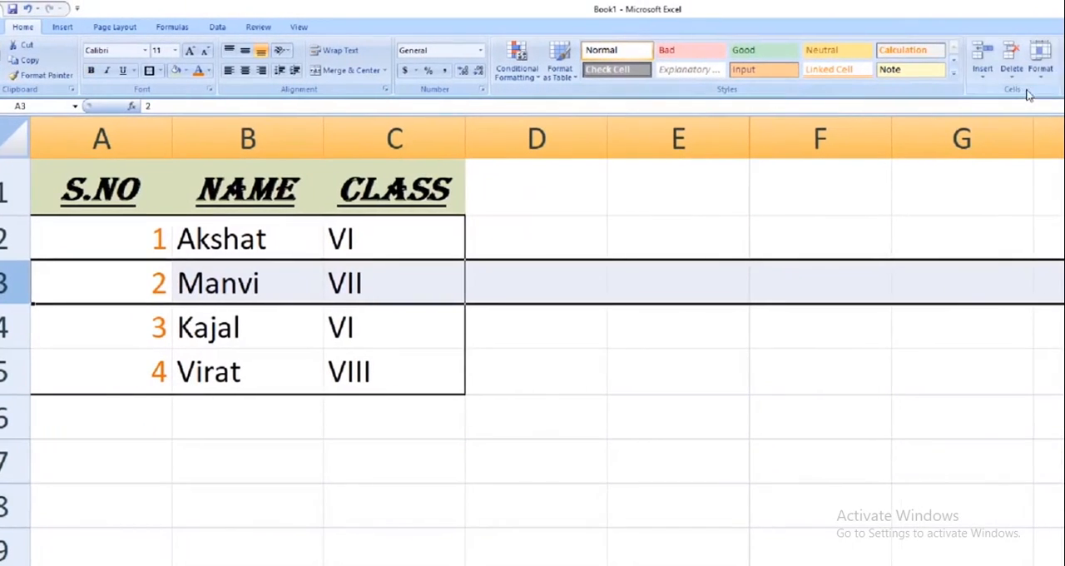
left_click(980, 79)
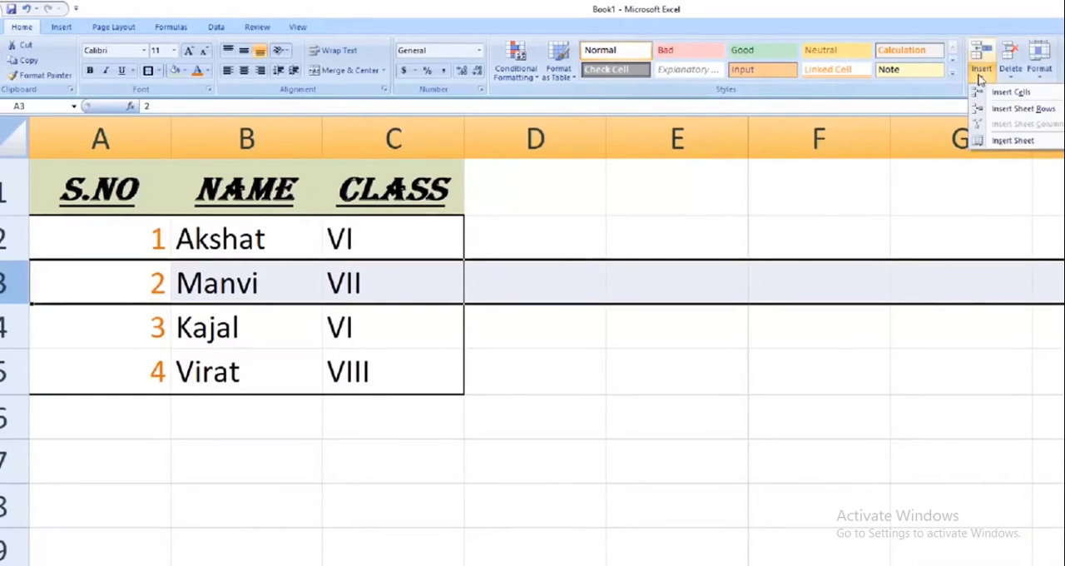
left_click(1021, 110)
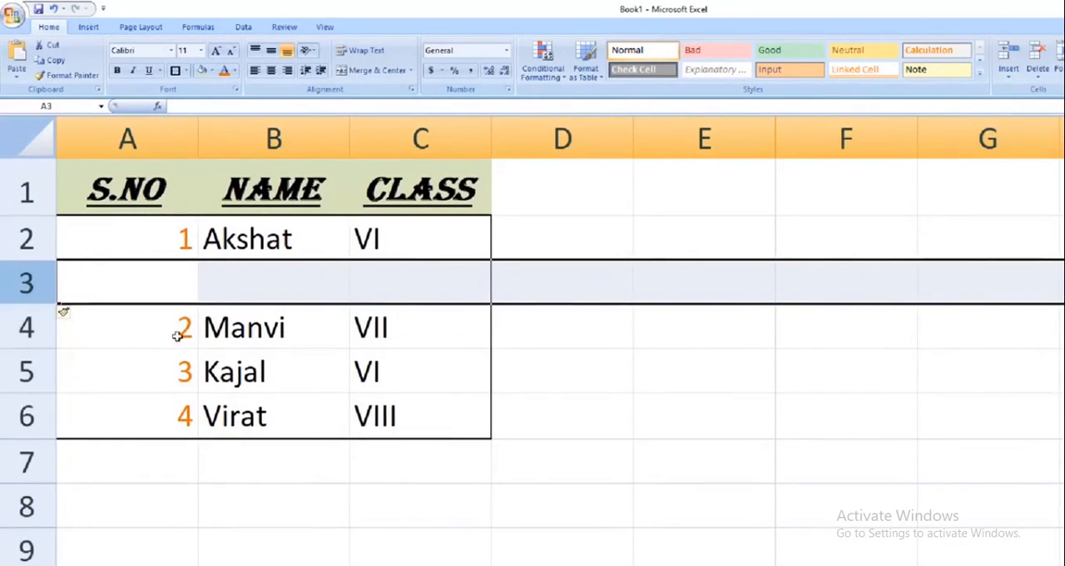
Remove the blank row 3 so that serial number 2 directly follows serial number 1 again
left_click(27, 326)
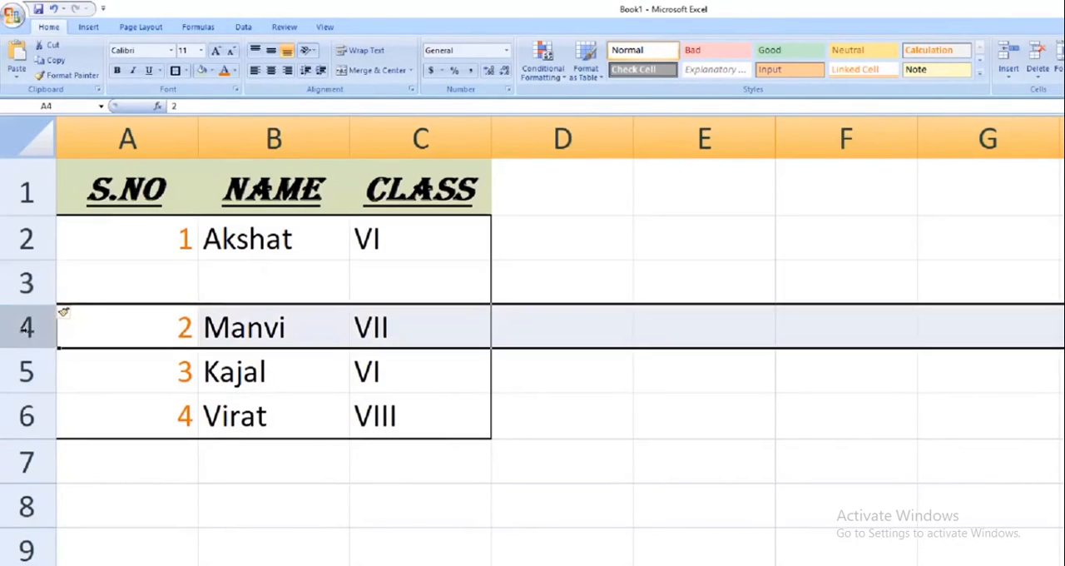
left_click(26, 282)
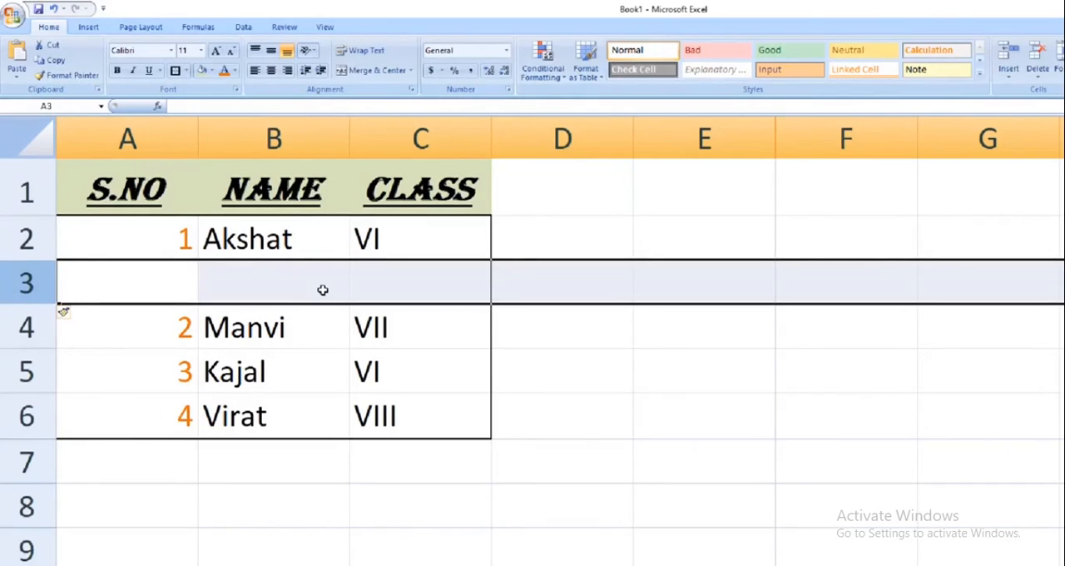
key("ctrl+minus")
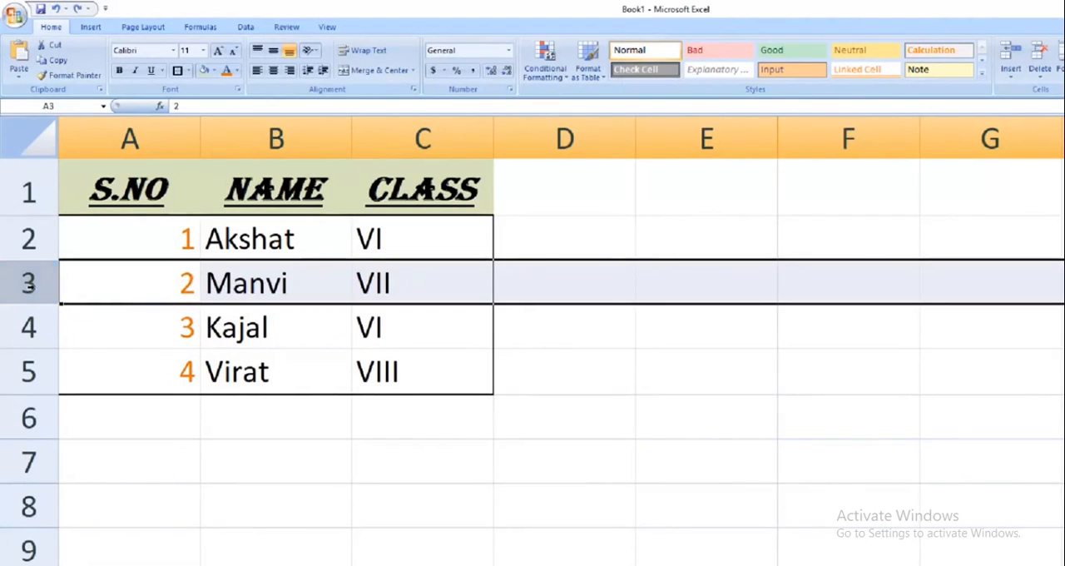
Insert three blank sheet rows at once above serial number 2, using rows 3 to 5, and reselect the new rows
left_click_drag(14, 284, 17, 366)
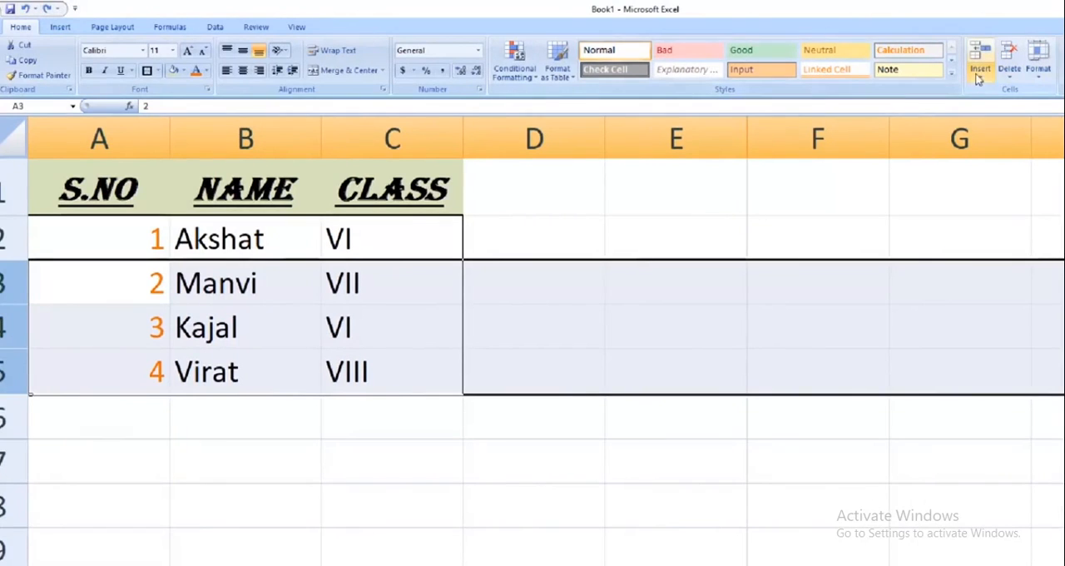
left_click(981, 73)
left_click(999, 110)
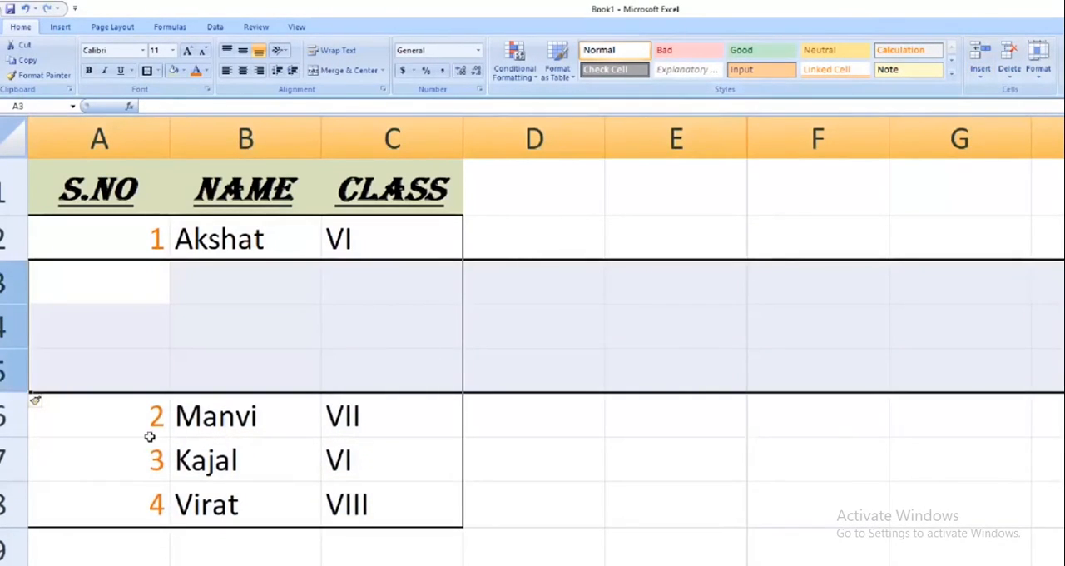
left_click(219, 371)
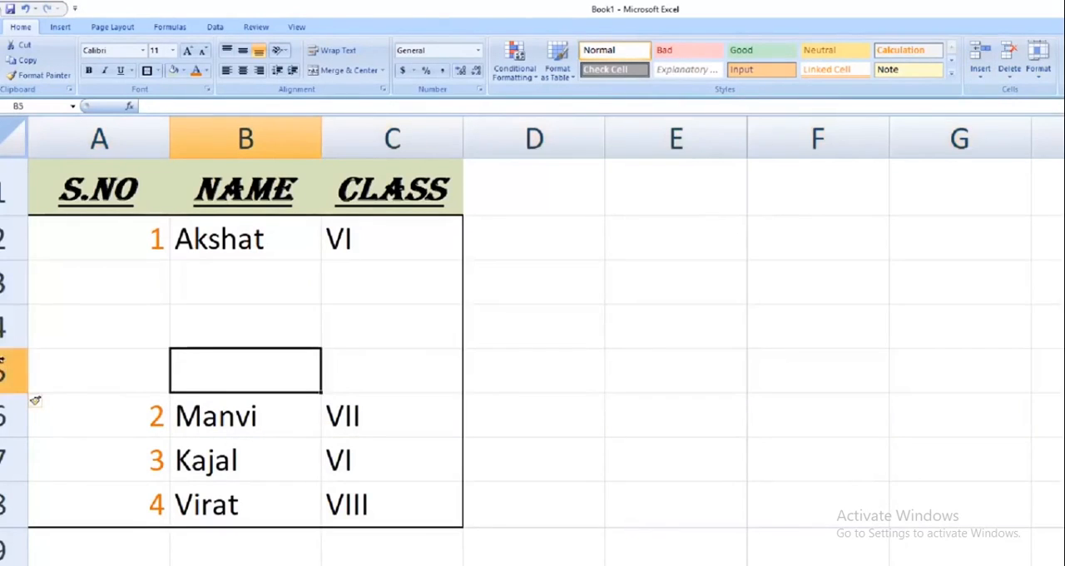
left_click_drag(5, 281, 35, 371)
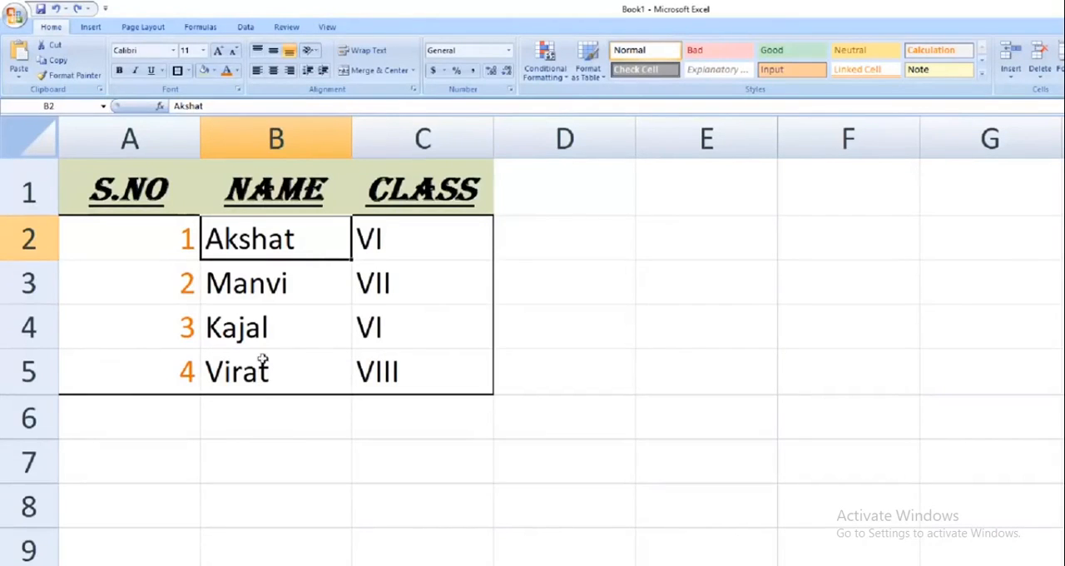
Insert one blank sheet column between the NAME and CLASS columns, and select its cells beside the student entries
left_click(154, 185)
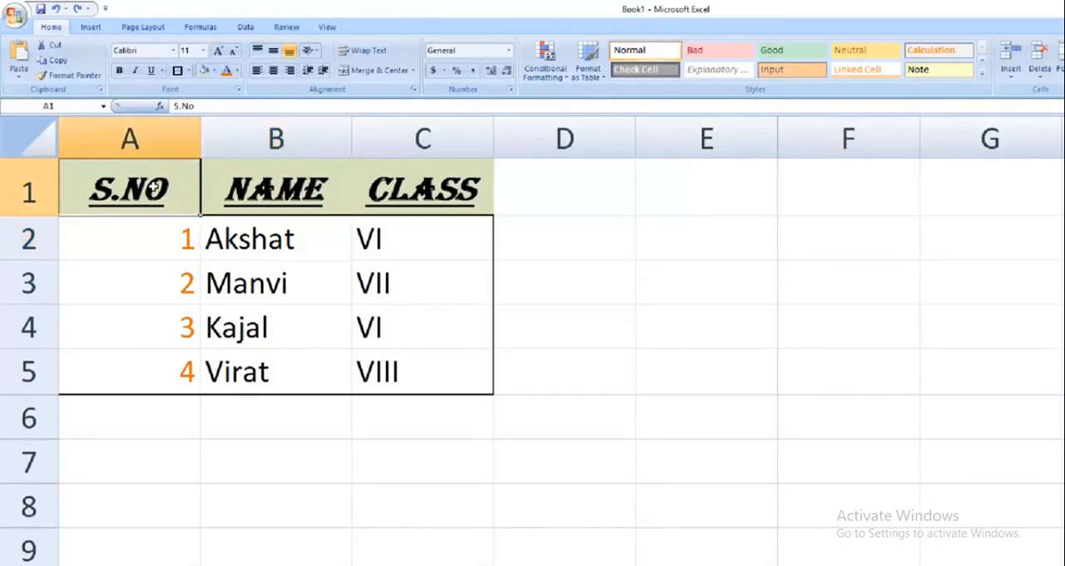
left_click(260, 179)
left_click(389, 183)
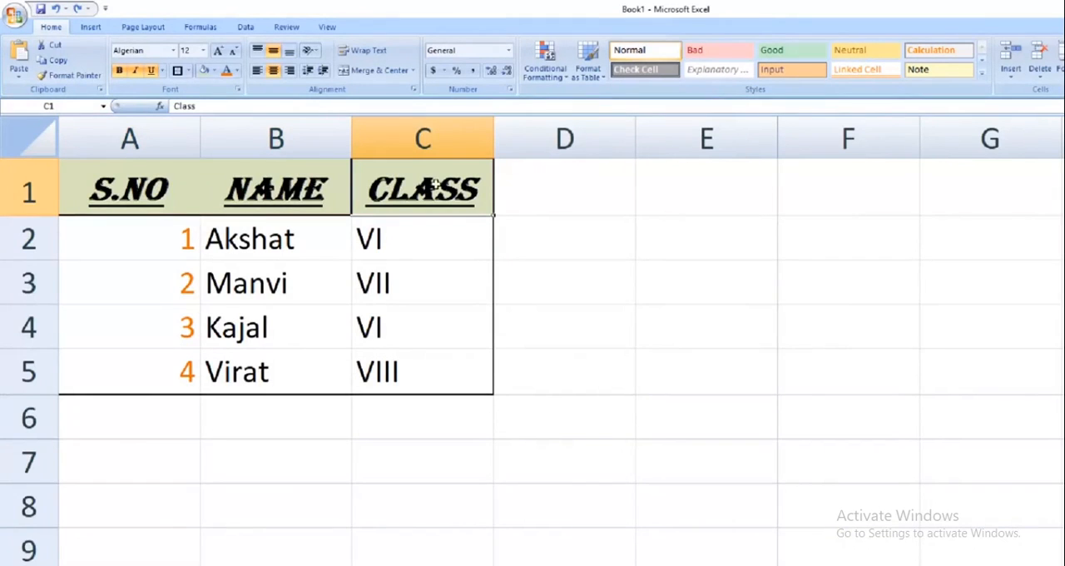
left_click(434, 135)
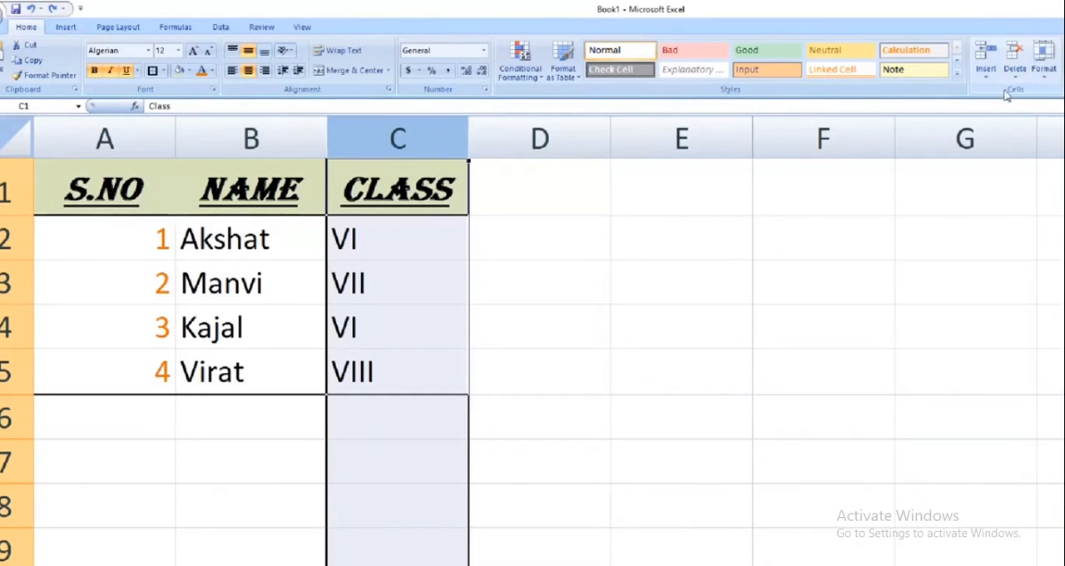
left_click(989, 74)
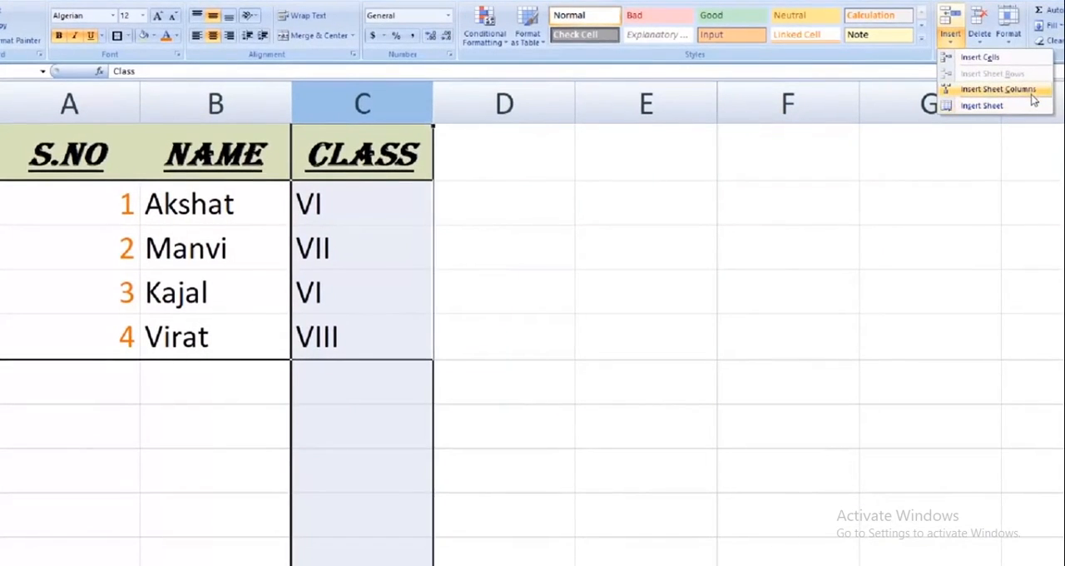
left_click(1031, 98)
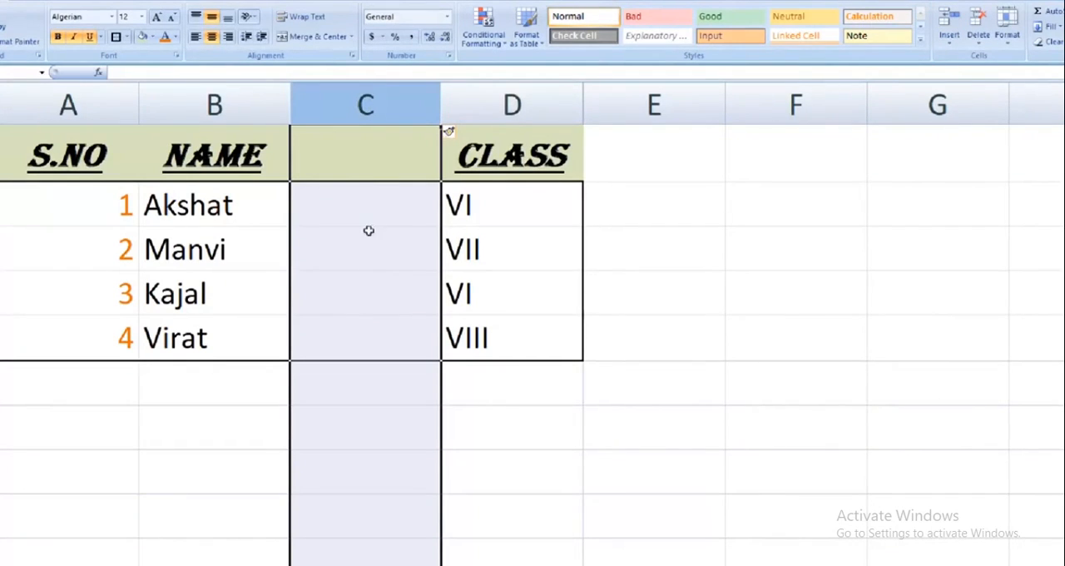
left_click(368, 152)
left_click_drag(380, 218, 395, 332)
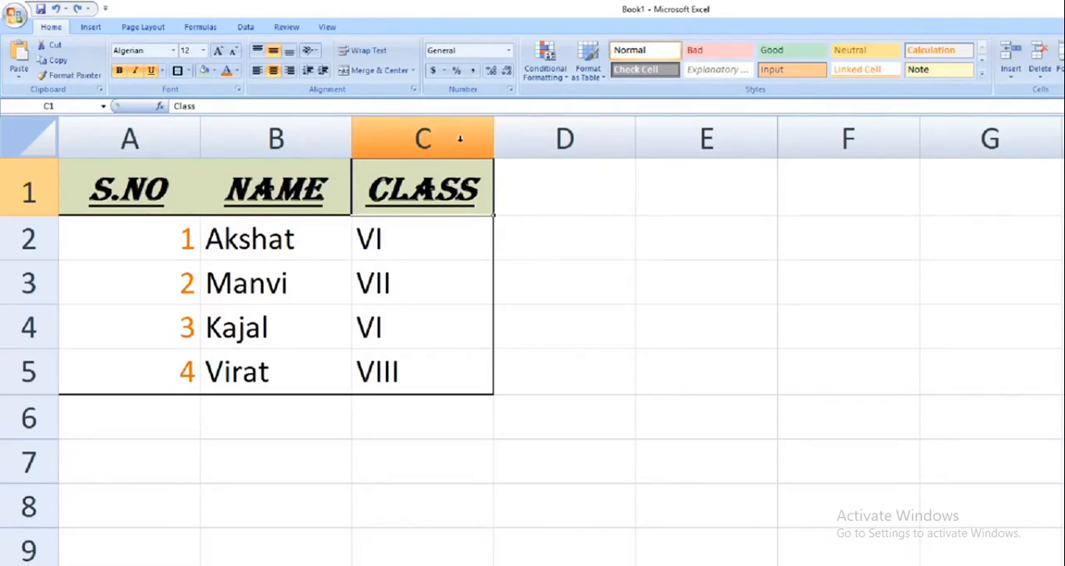
Insert two blank sheet columns at once before the CLASS column, using columns C and D, and reselect the new columns
left_click_drag(459, 132, 544, 135)
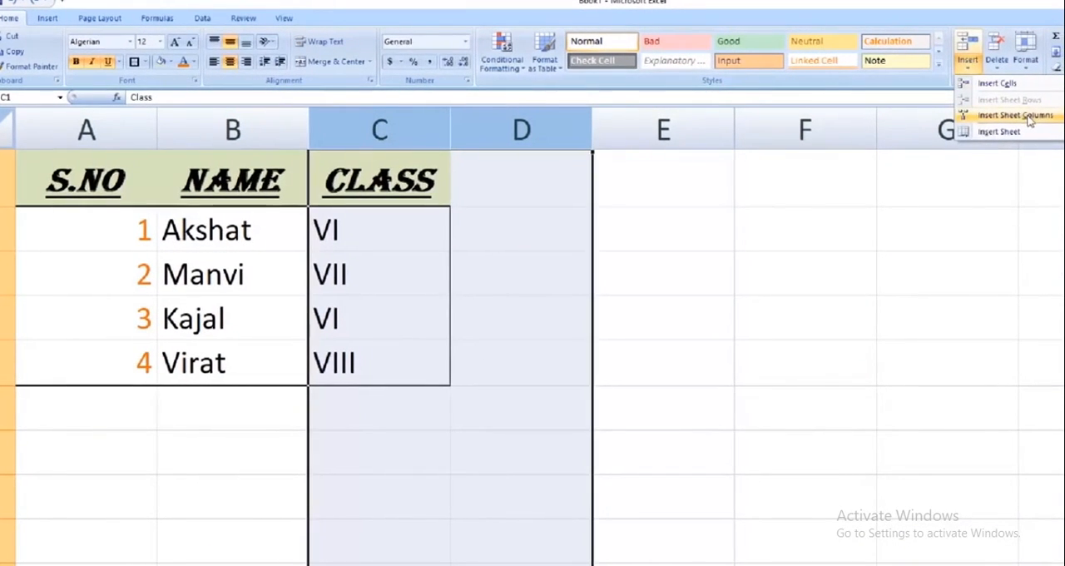
left_click(1030, 121)
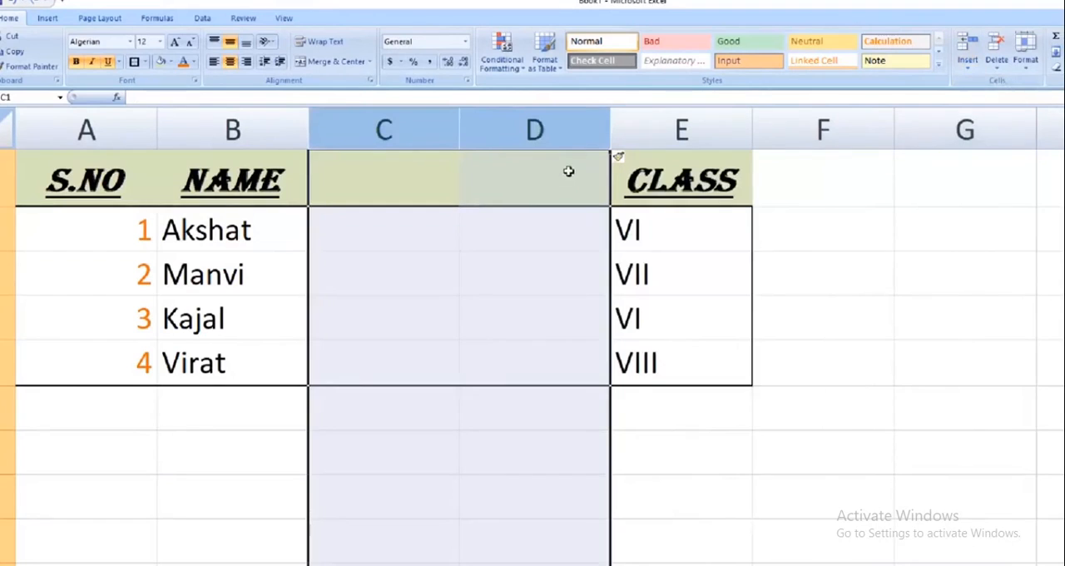
left_click_drag(405, 133, 524, 127)
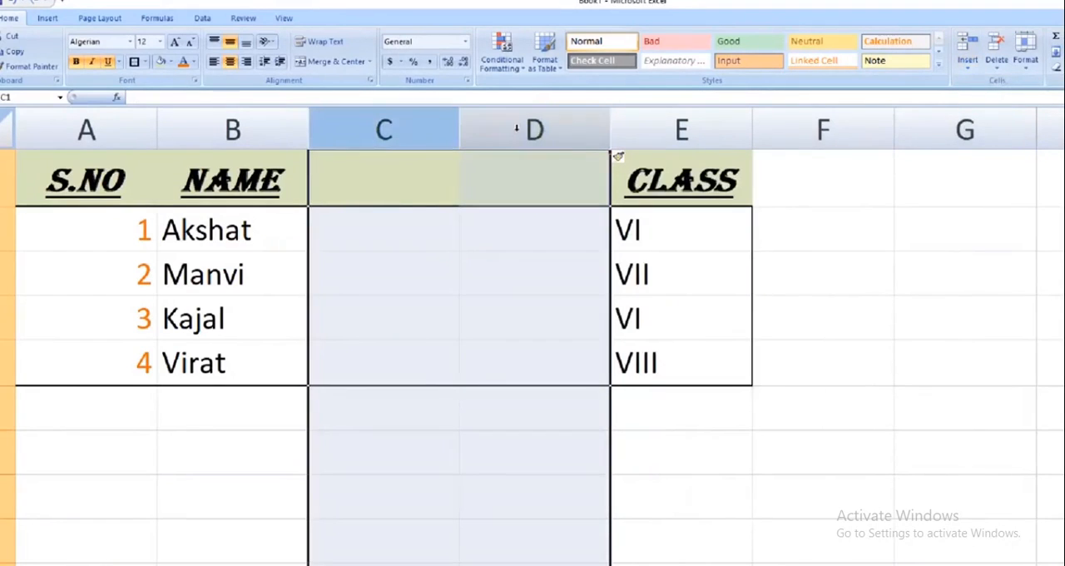